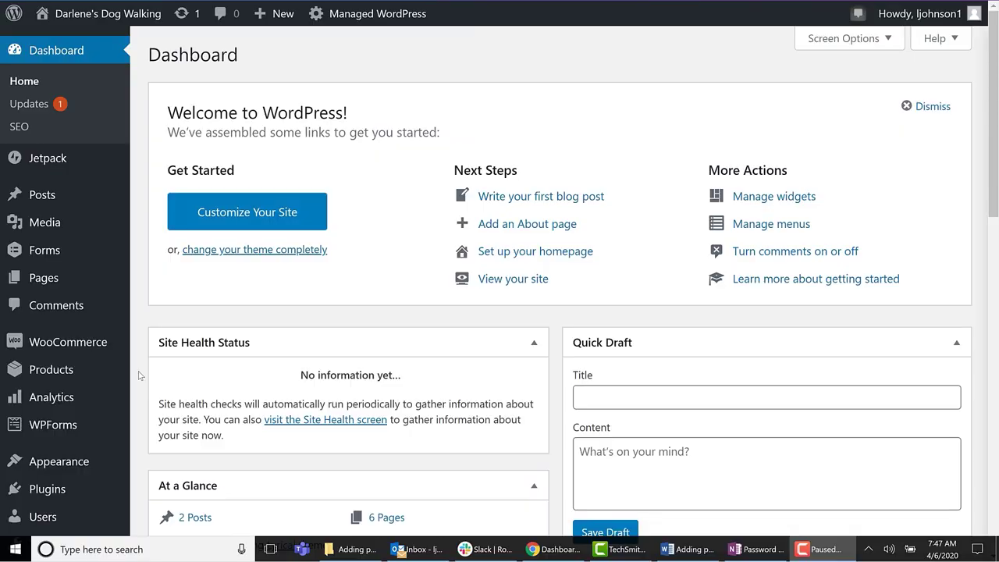
# Start a blank new WooCommerce product from Products > Add New.
pyautogui.moveTo(54, 370)
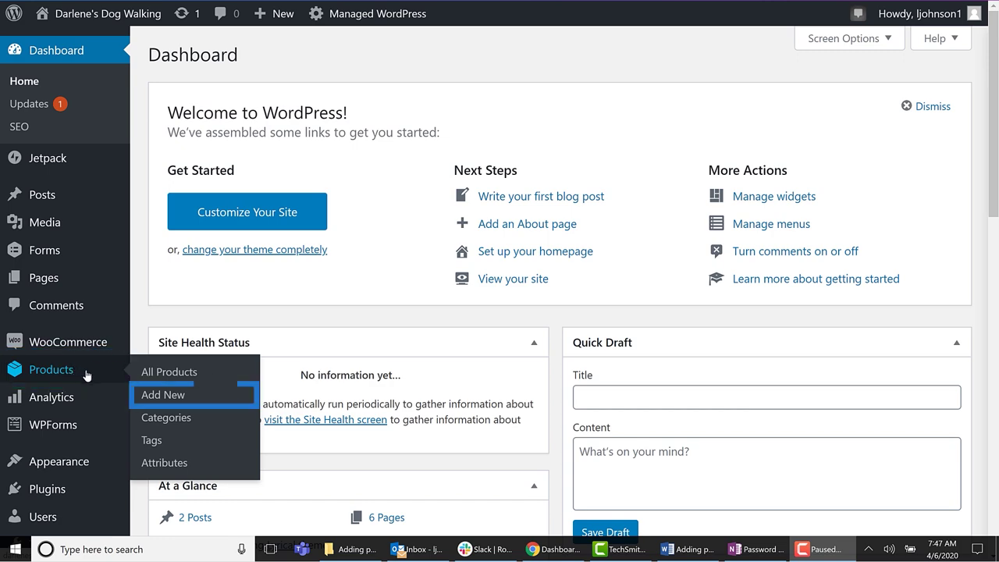
pyautogui.click(175, 394)
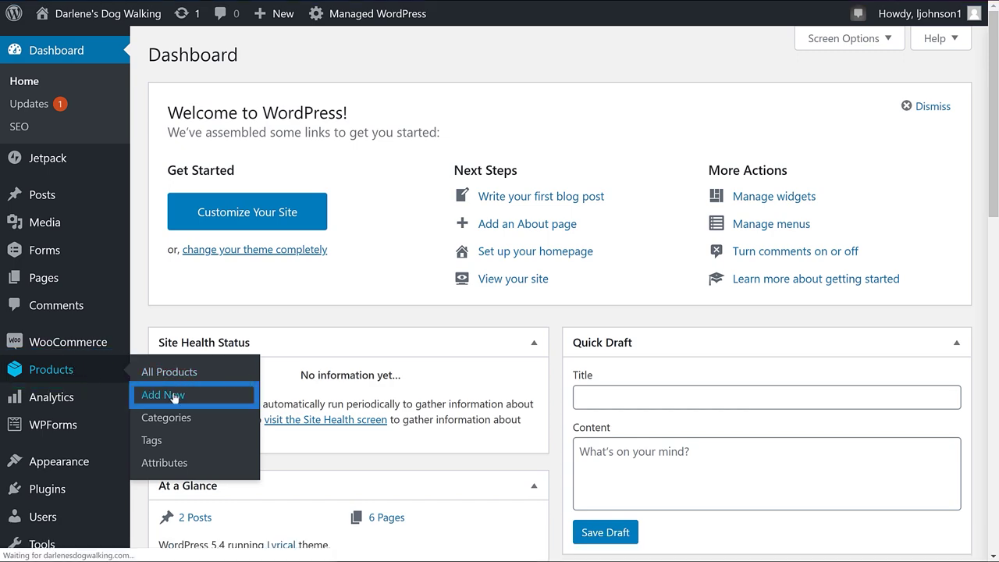
pyautogui.scroll(-2, 315, 121)
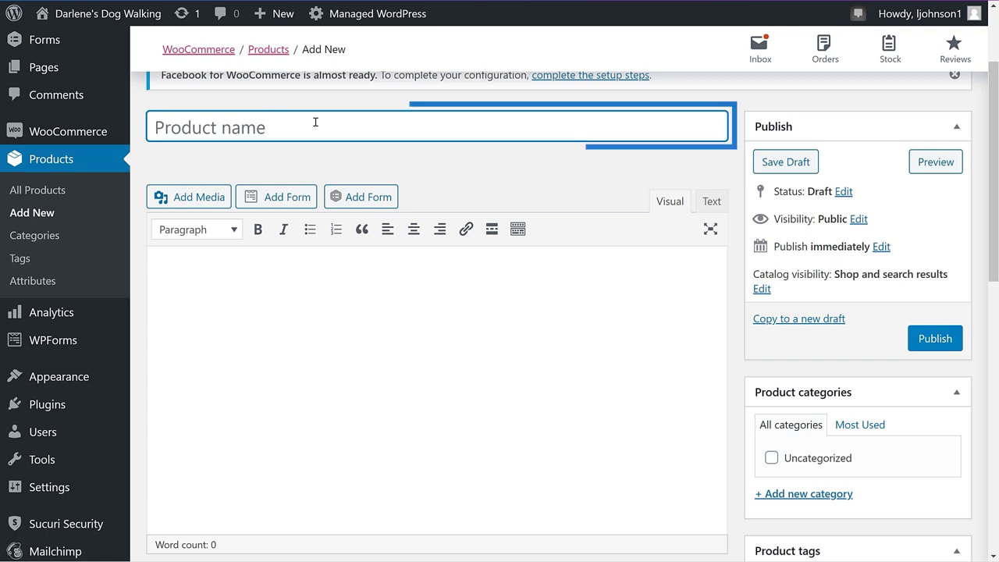
# Name the product 'Glow in the dark dog collar' and paste in its description.
pyautogui.write('Glo')
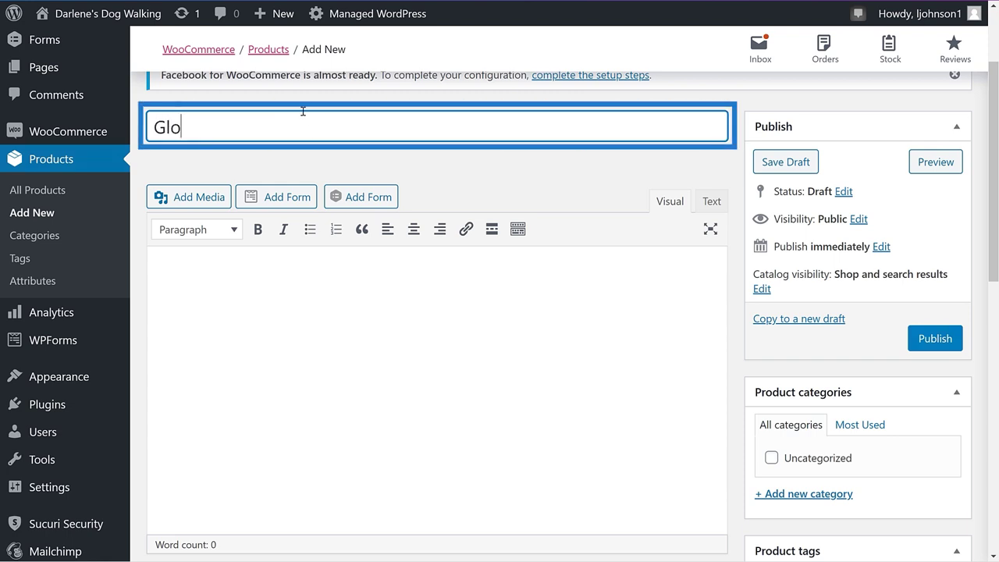
pyautogui.write('w in the dar')
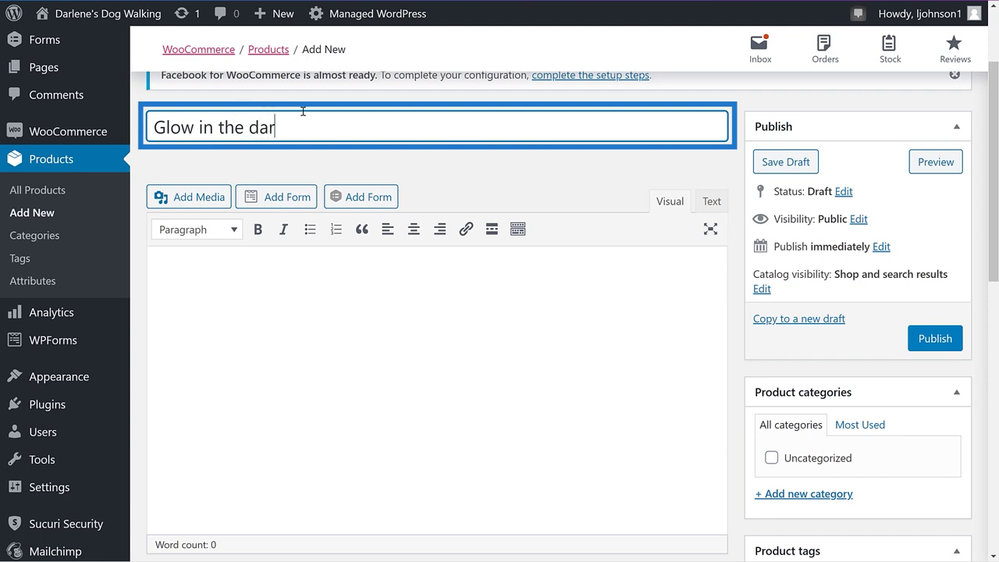
pyautogui.write('k dog collar')
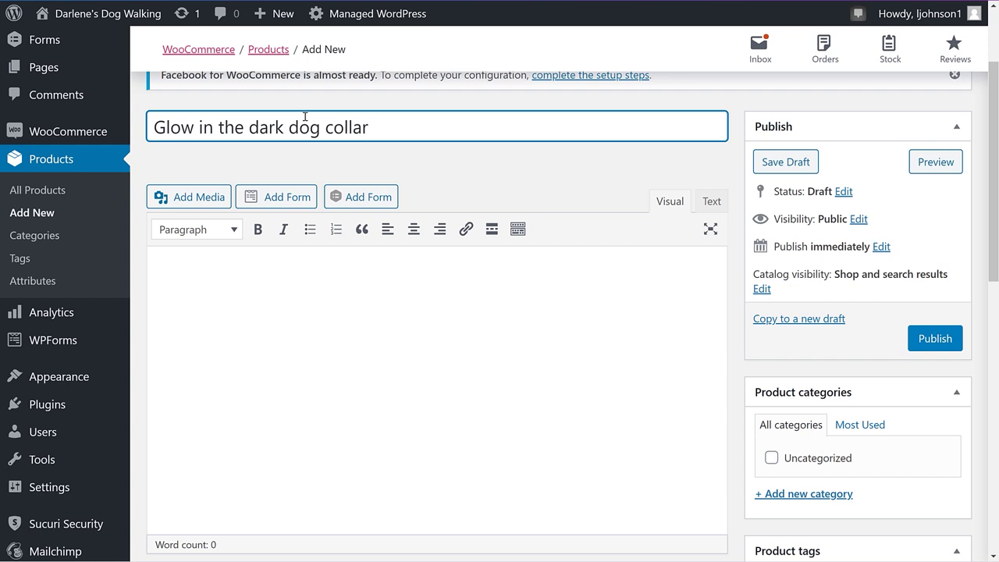
pyautogui.click(195, 288)
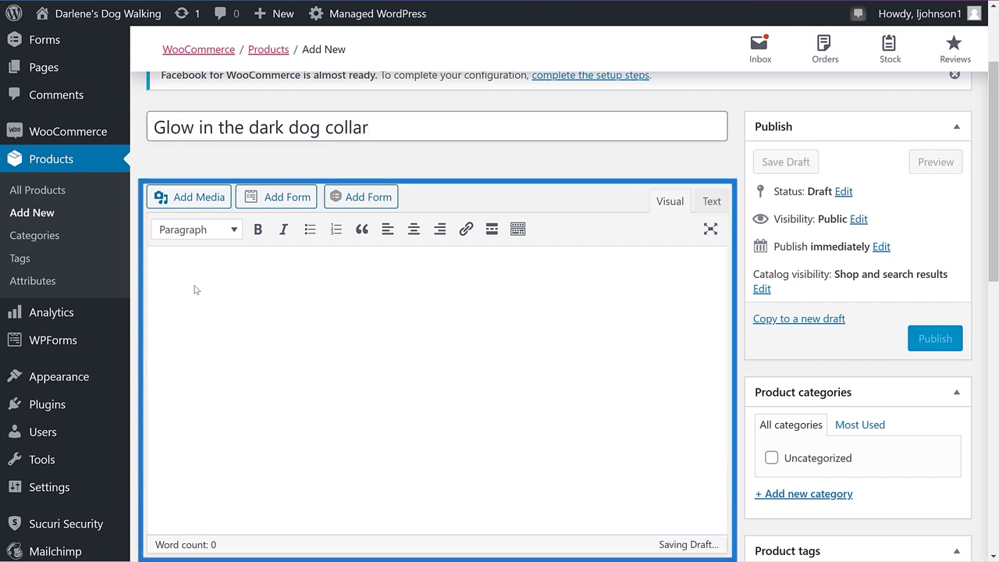
pyautogui.write('If you want to keep your best pal safe when the sun goes down, this awesome glow in the dark collar will do just that by providing increased visibility.')
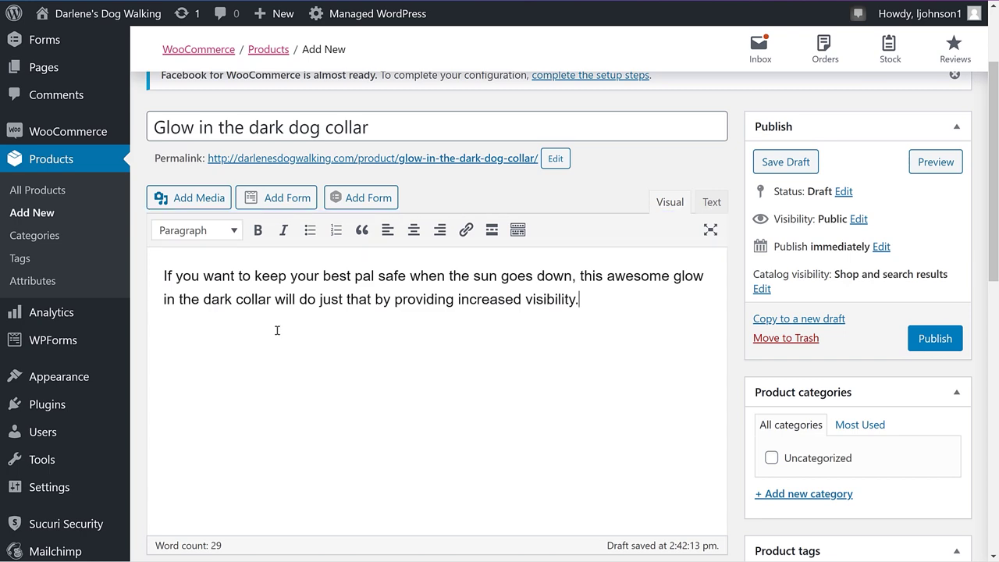
pyautogui.scroll(-5, 277, 330)
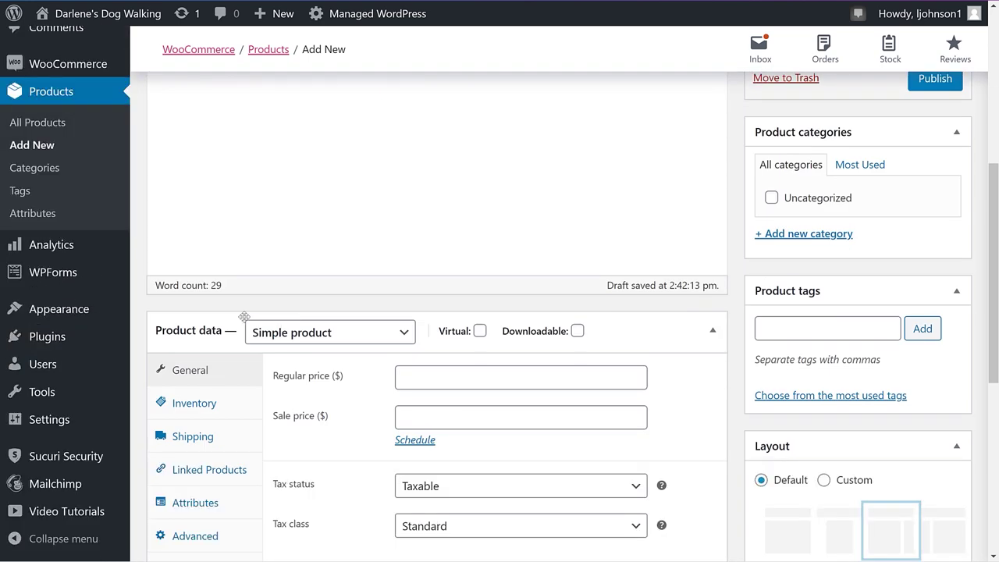
pyautogui.scroll(-1, 244, 320)
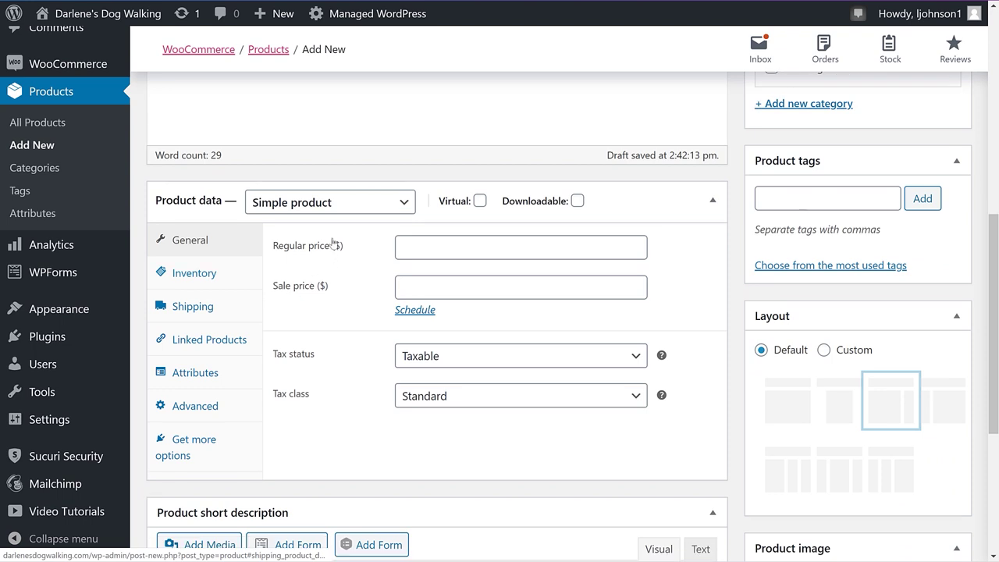
pyautogui.click(406, 204)
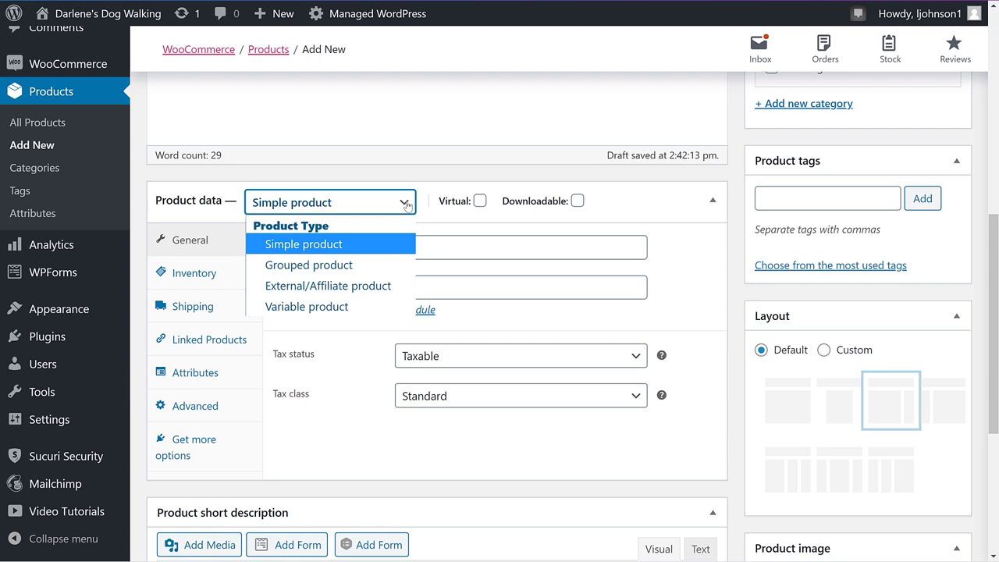
pyautogui.click(406, 205)
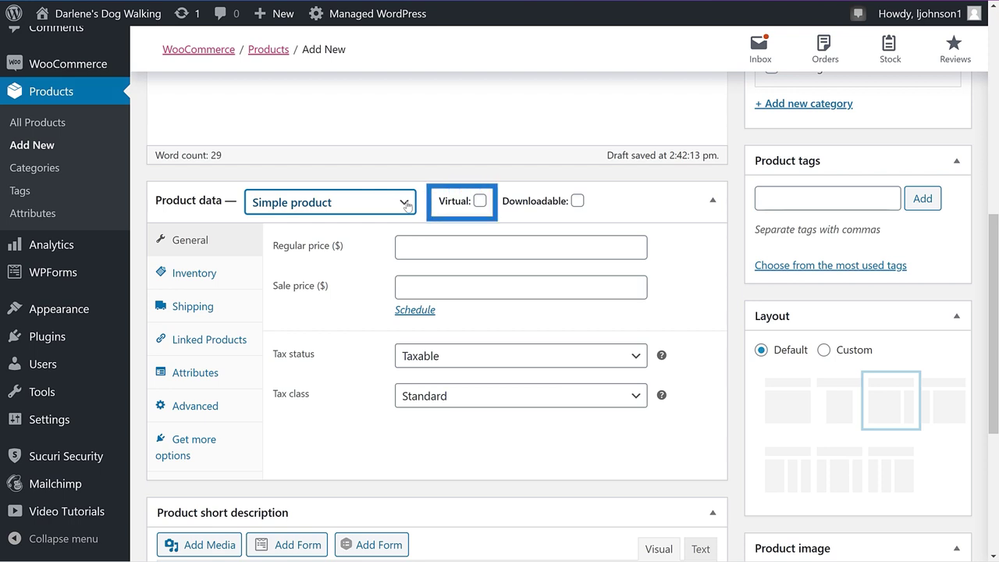
# Try the Virtual and Downloadable options, leaving the product shippable and non-downloadable.
pyautogui.click(479, 202)
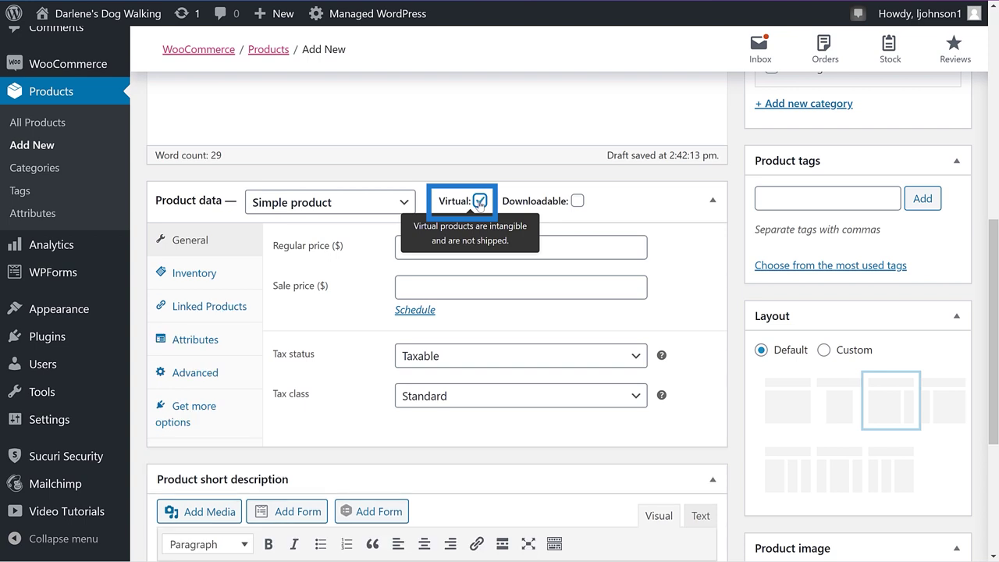
pyautogui.click(479, 201)
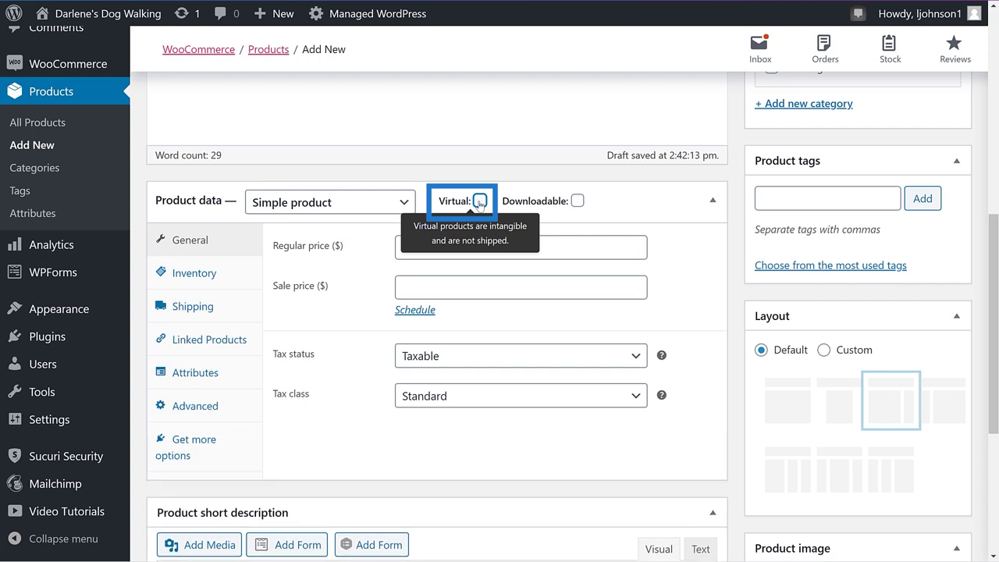
pyautogui.click(577, 201)
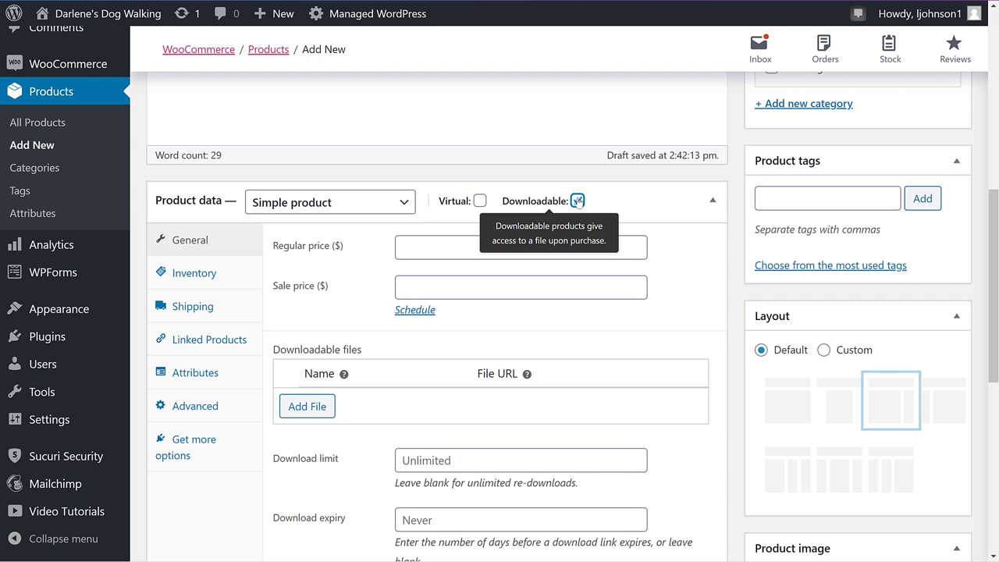
pyautogui.click(577, 202)
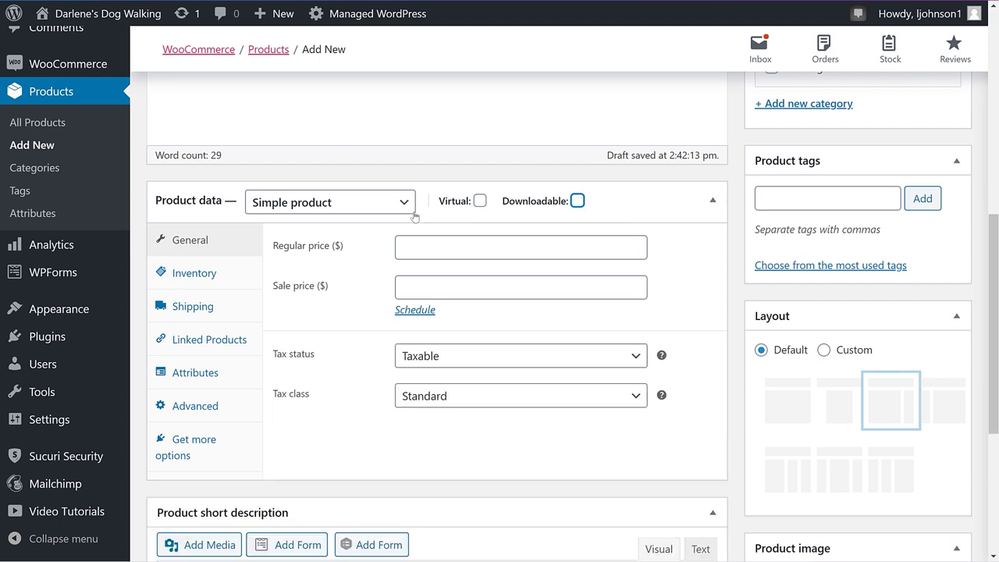
# Set the product's regular price to 15.00.
pyautogui.click(426, 249)
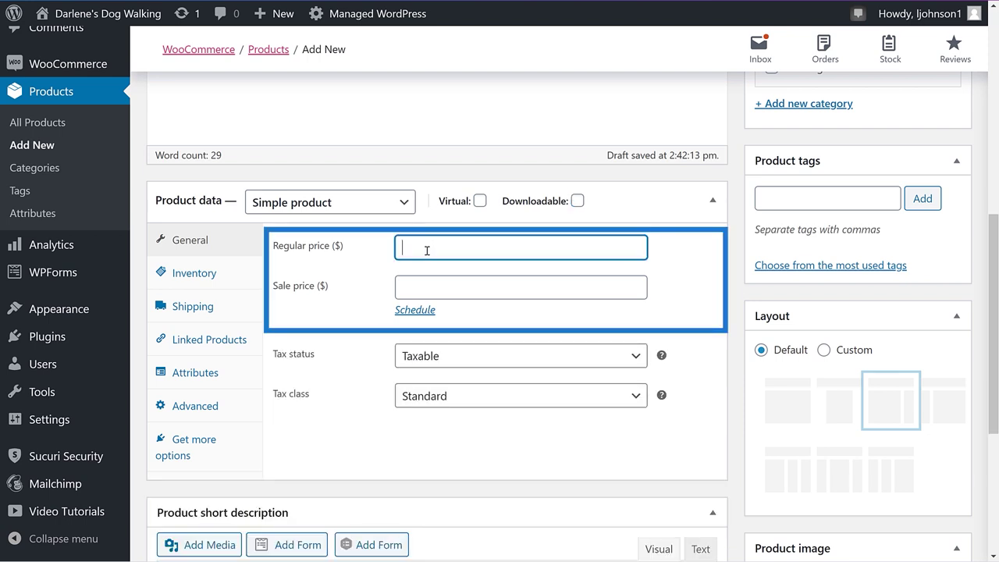
pyautogui.write('15.00')
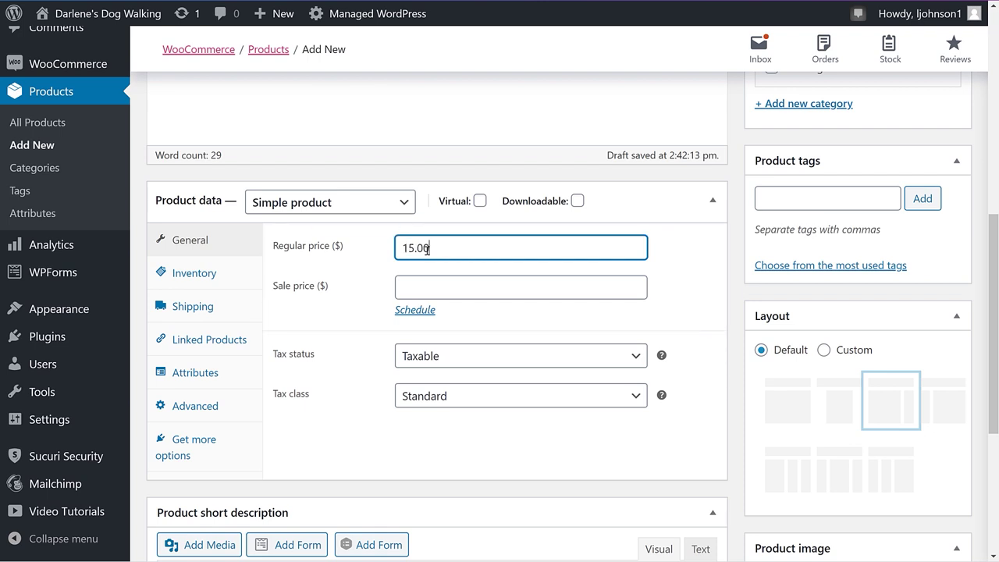
pyautogui.scroll(-3, 606, 494)
# Enter 'Be seen and be safe with our glow in the dark collar!' as the short description.
pyautogui.click(274, 376)
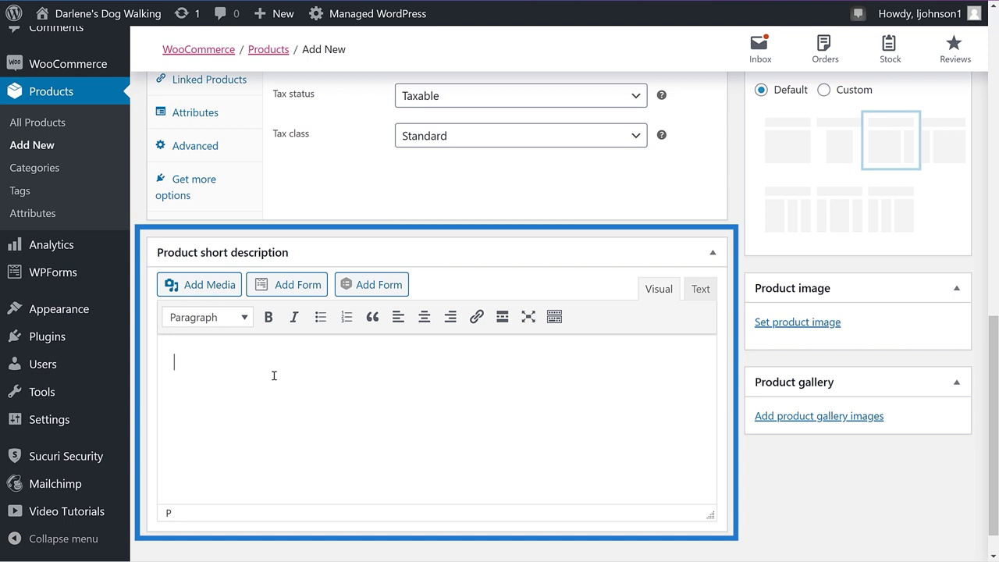
pyautogui.write('Be seen and be safe with our glow in the')
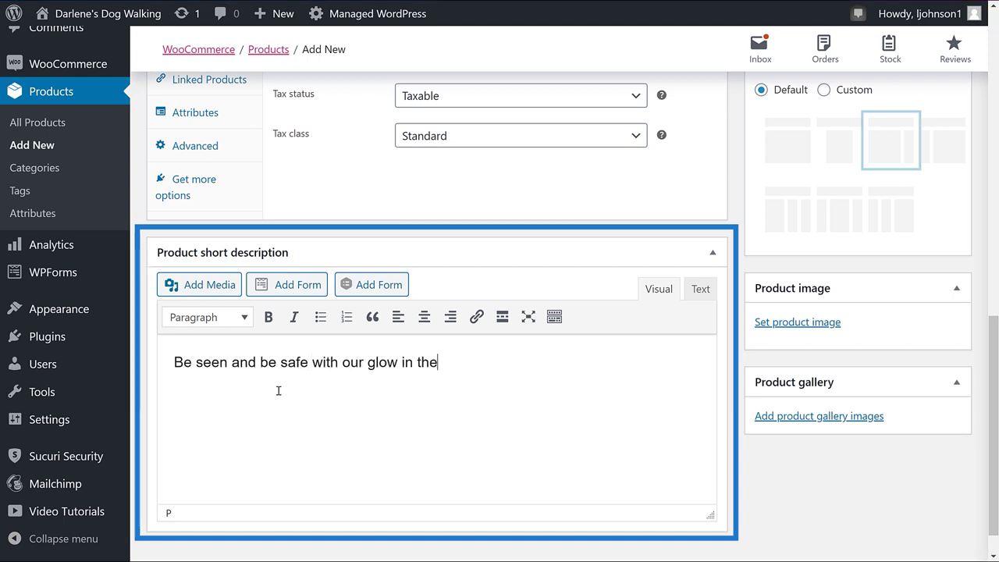
pyautogui.write(' dark collar!')
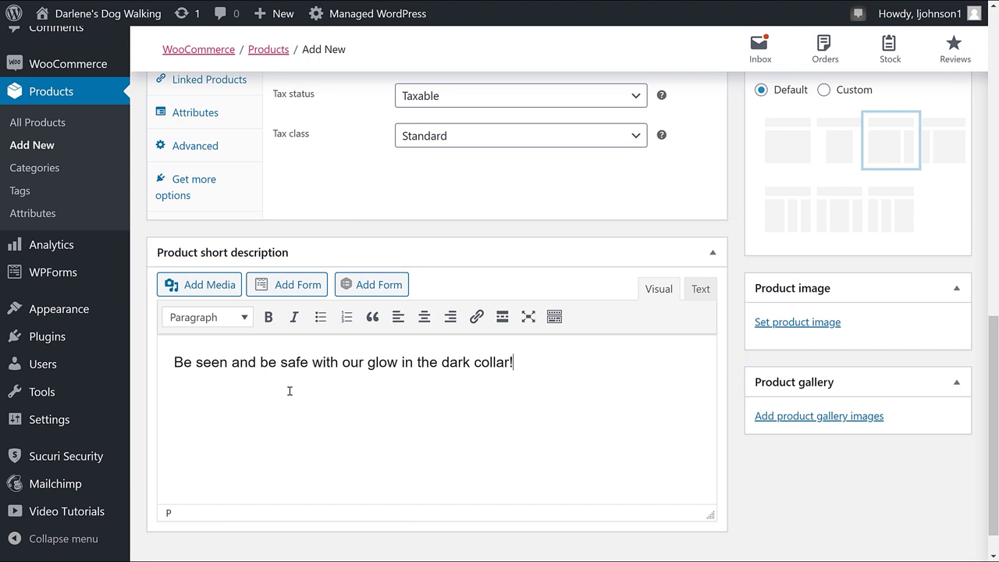
pyautogui.scroll(2, 648, 447)
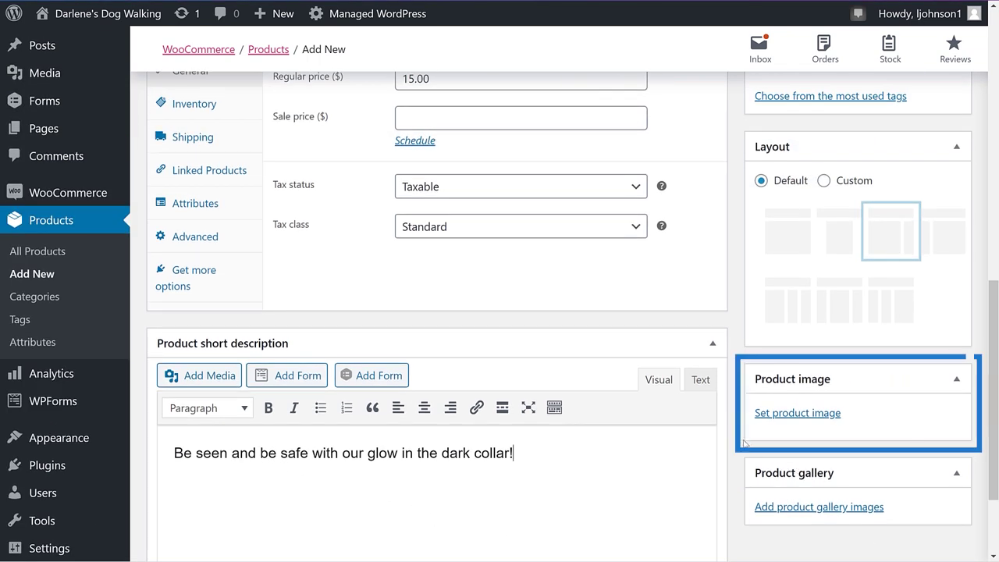
# Search stock photos for 'dog' and import the Dog Trainer Supplies puppy-with-red-collar photo.
pyautogui.click(797, 413)
pyautogui.click(162, 82)
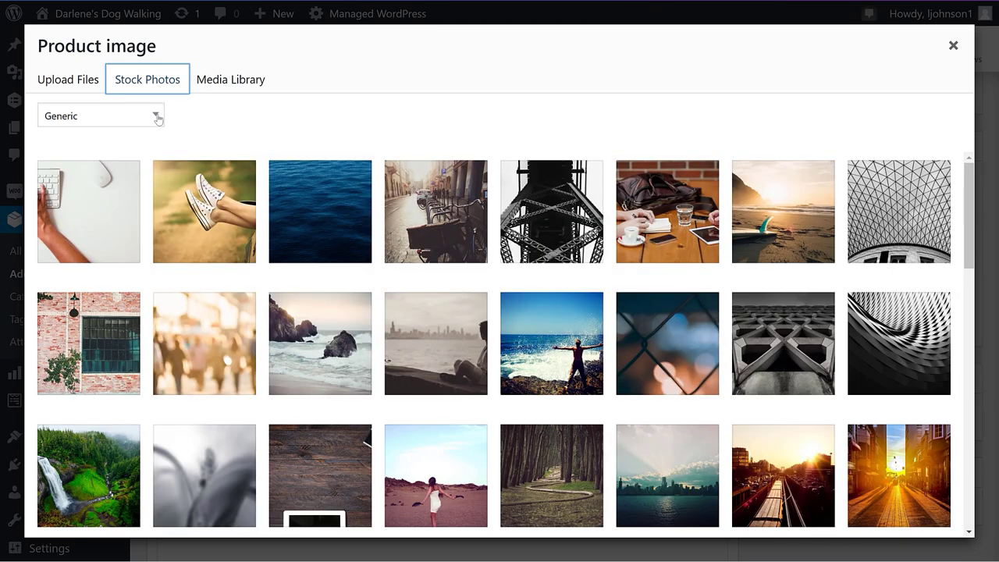
pyautogui.click(157, 118)
pyautogui.write('dog')
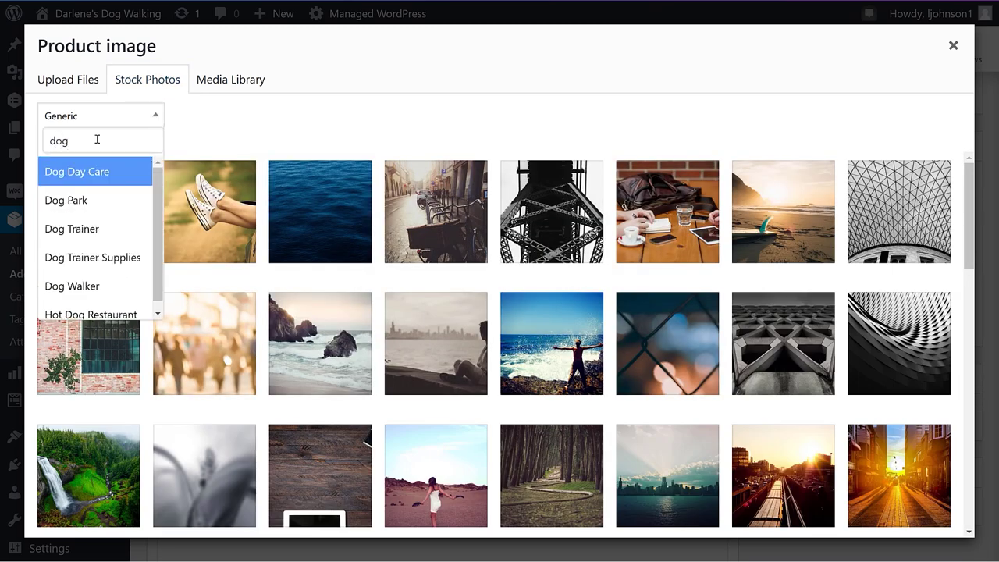
pyautogui.click(101, 257)
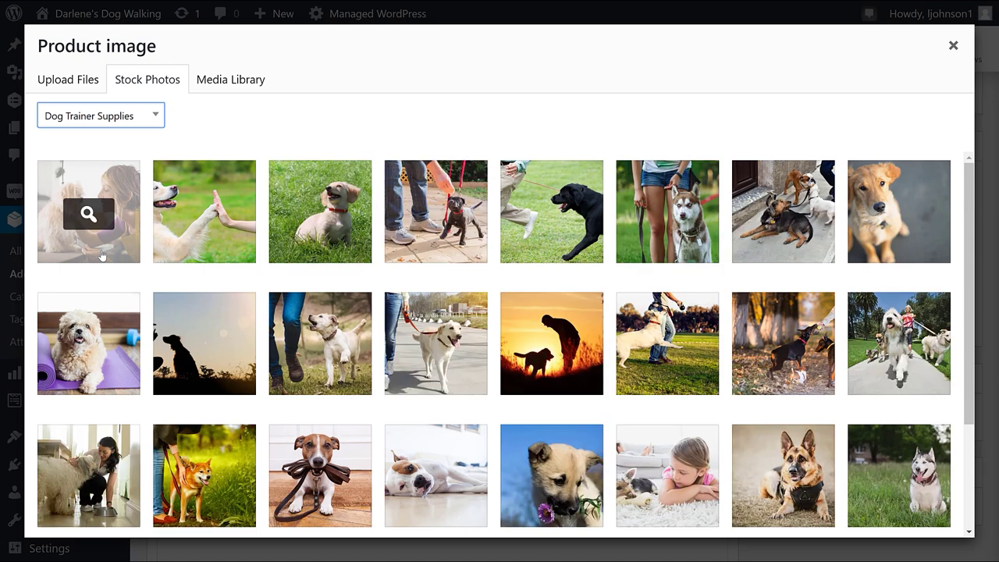
pyautogui.click(320, 213)
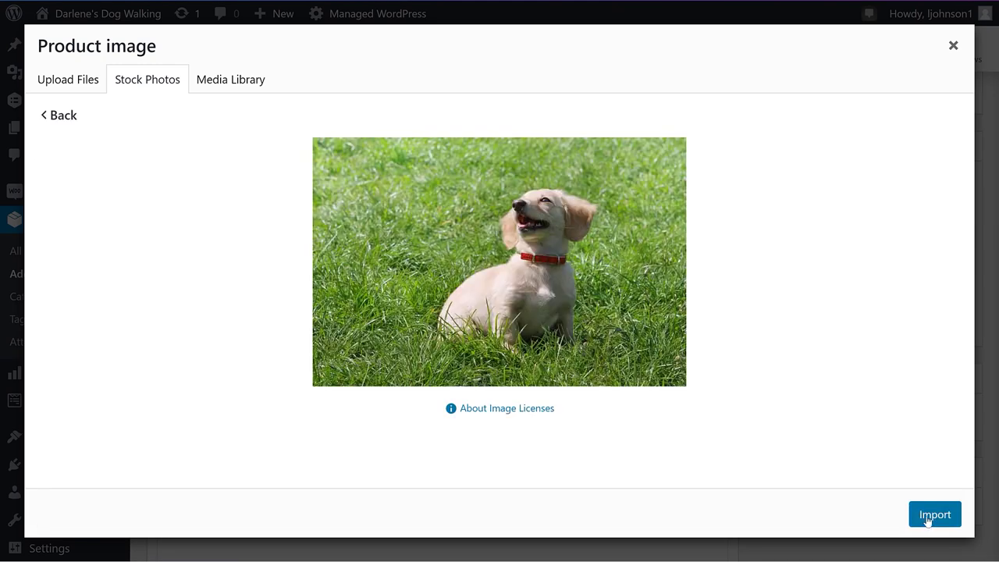
pyautogui.click(928, 517)
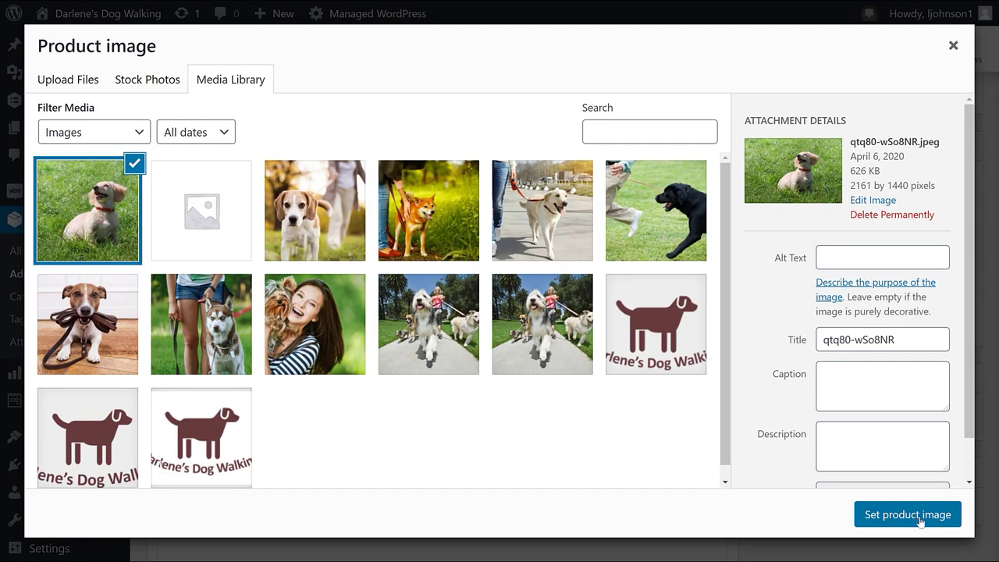
# Give the puppy photo alt text 'Daisy wearing her glow in the dark dog collar' and title 'Daisy in the park'.
pyautogui.click(873, 260)
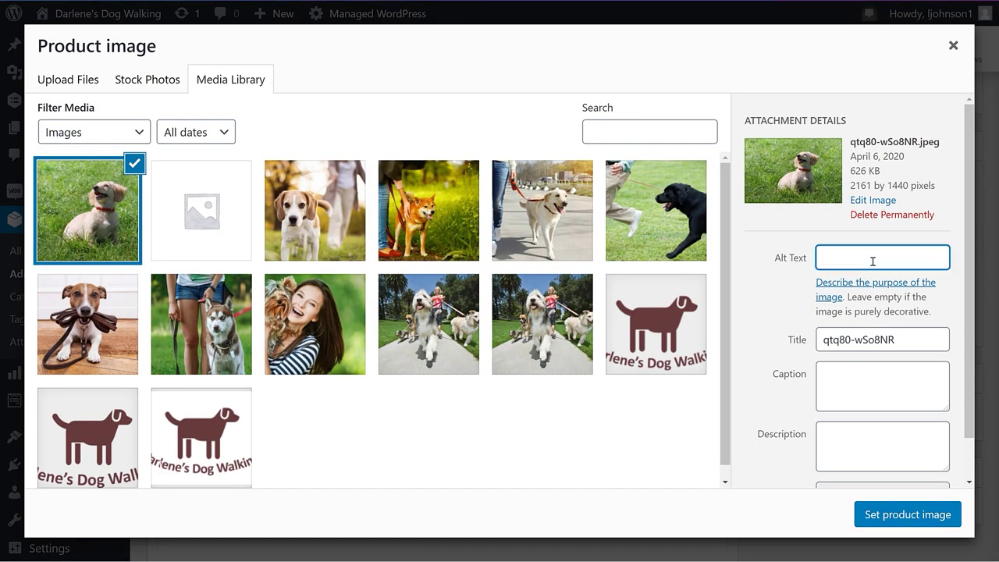
pyautogui.write('Daisy wearing her glow in ')
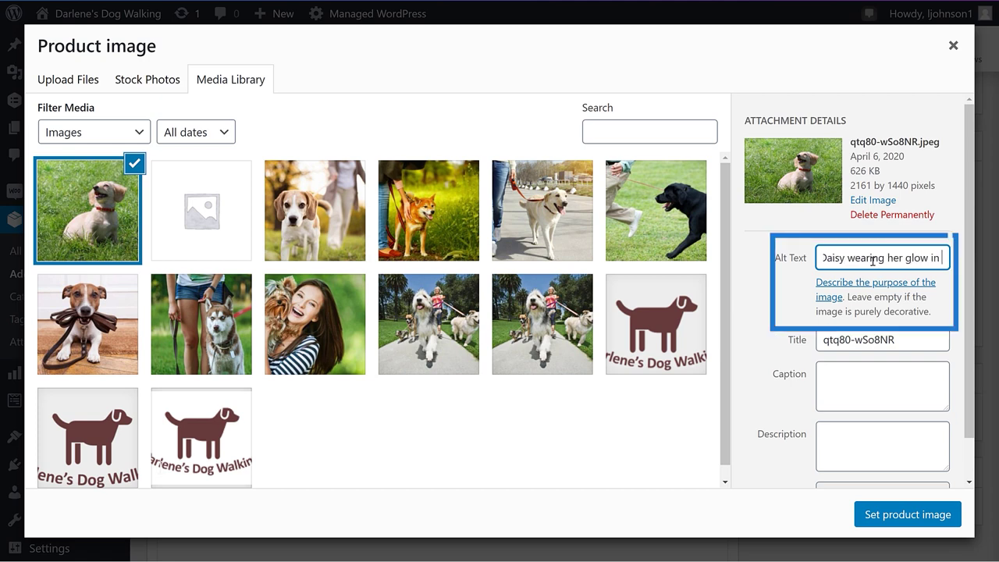
pyautogui.write('the dark god g')
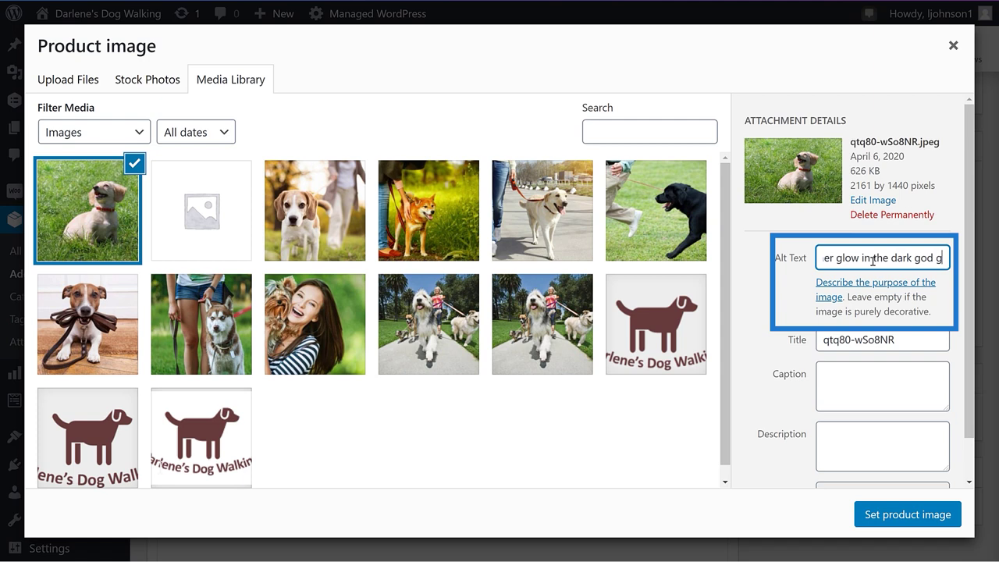
pyautogui.press('BackSpace')
pyautogui.press('BackSpace')
pyautogui.press('BackSpace')
pyautogui.press('BackSpace')
pyautogui.press('BackSpace')
pyautogui.write('dog')
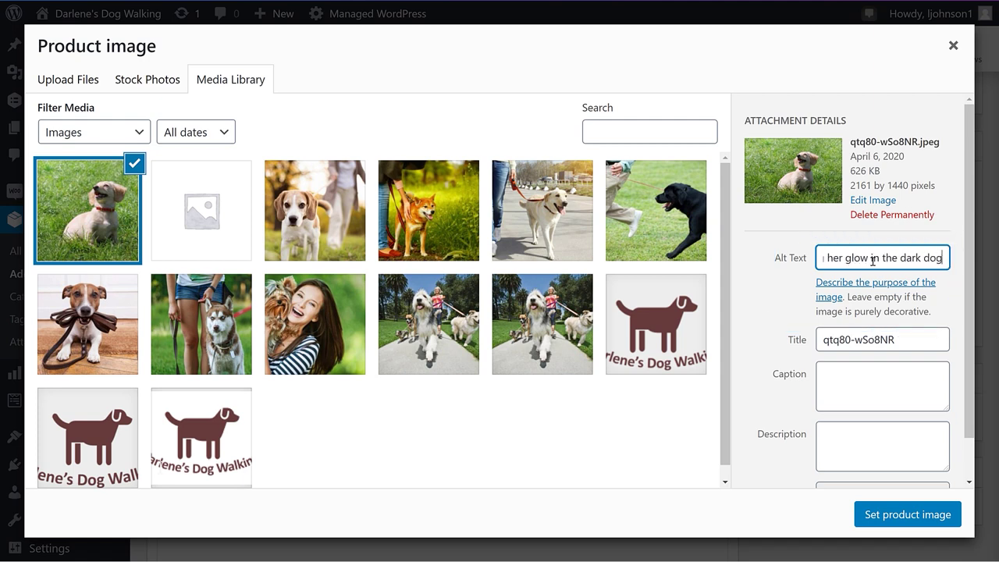
pyautogui.write(' collar')
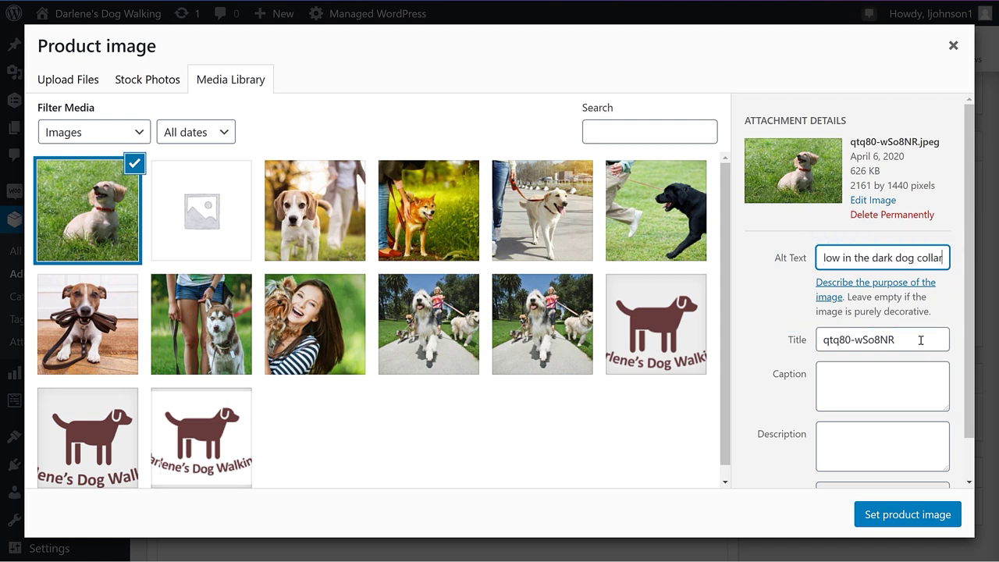
pyautogui.click(940, 339)
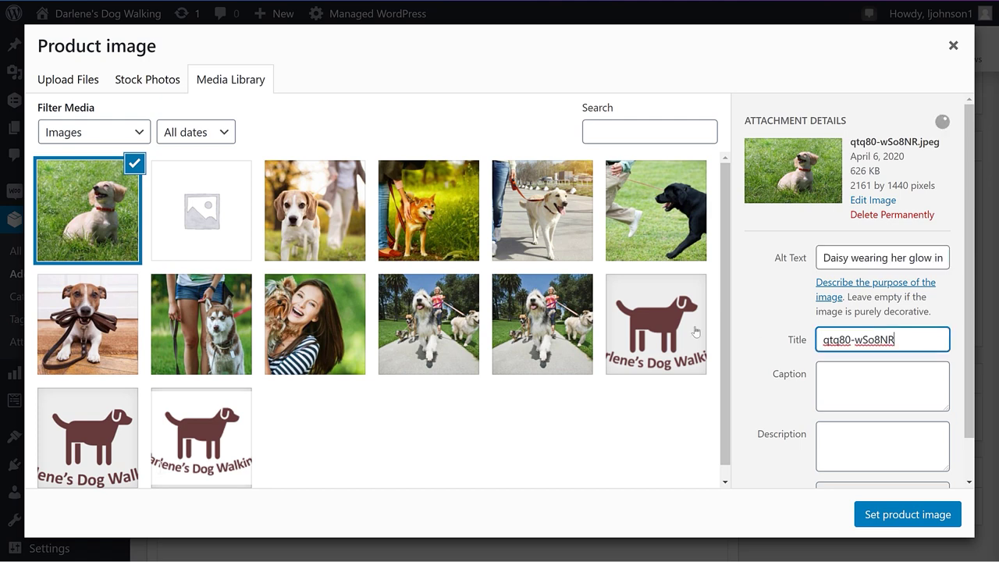
pyautogui.hotkey('ctrl', 'a')
pyautogui.write('Daisy in the park')
# Use 'Daisy sporting her glow in the dark dog collar!!' as both caption and description.
pyautogui.click(843, 374)
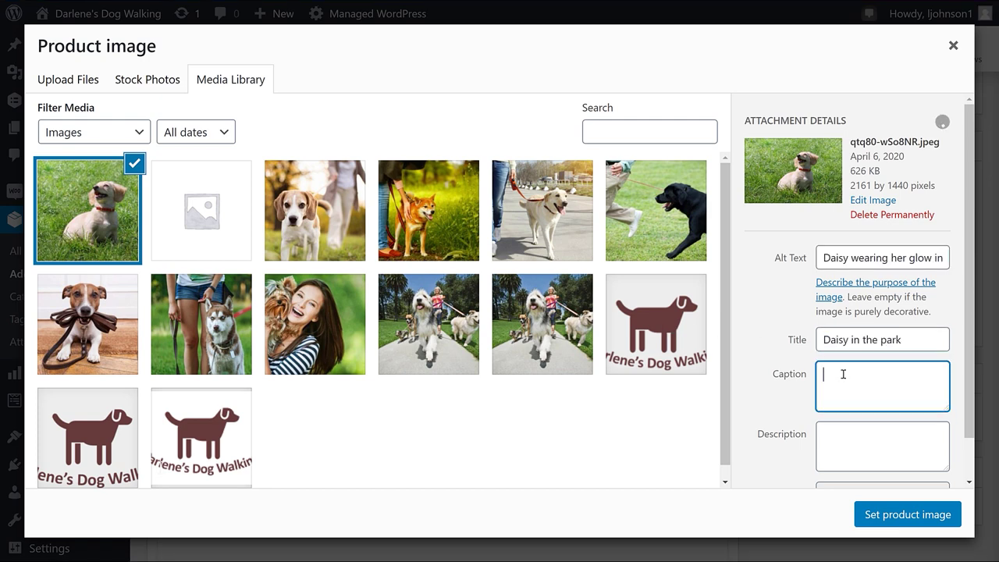
pyautogui.write('Daisy sporting her glow in the dark')
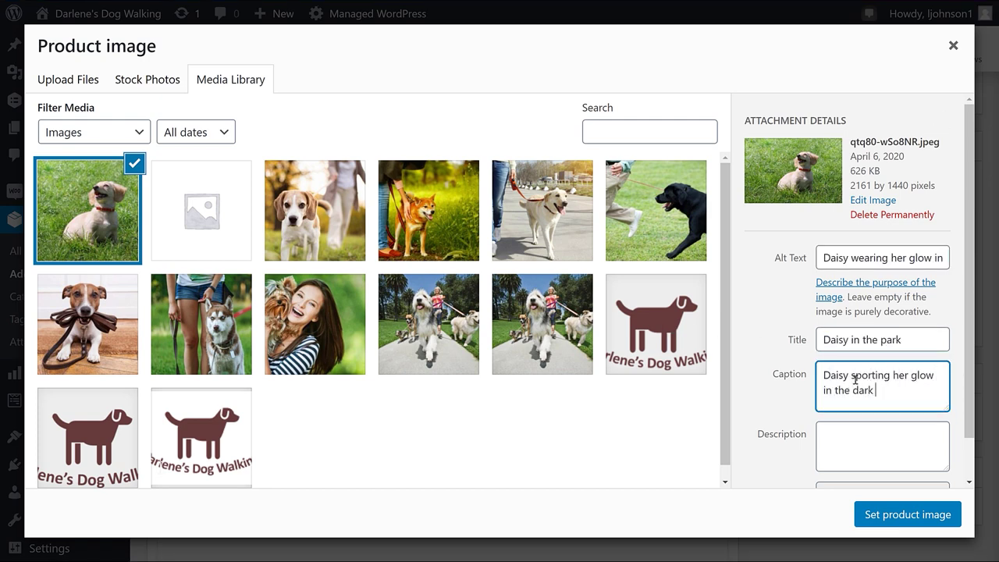
pyautogui.write(' dog collar!!')
pyautogui.hotkey('ctrl', 'a')
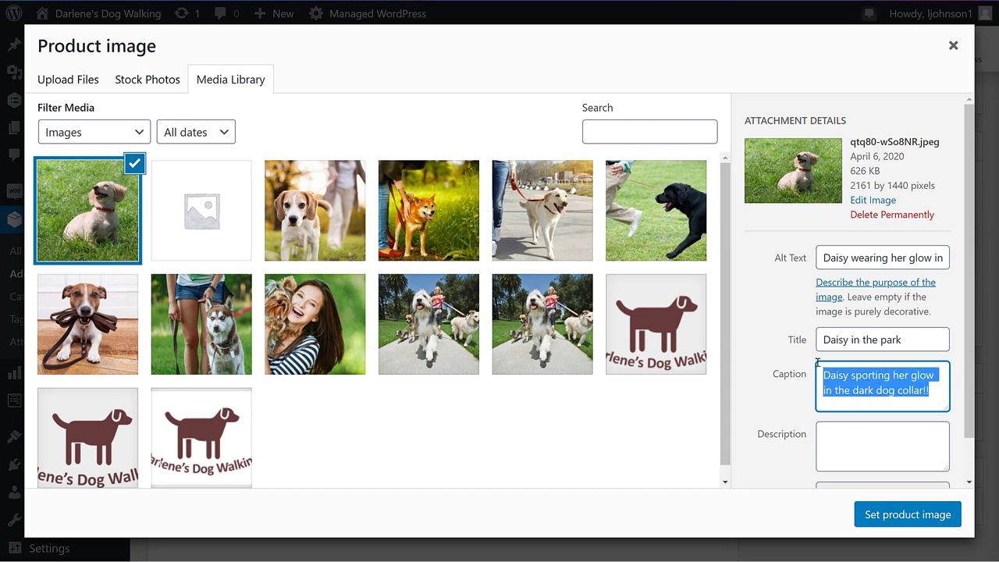
pyautogui.hotkey('ctrl', 'c')
pyautogui.click(836, 433)
pyautogui.hotkey('ctrl', 'v')
pyautogui.scroll(-1, 836, 433)
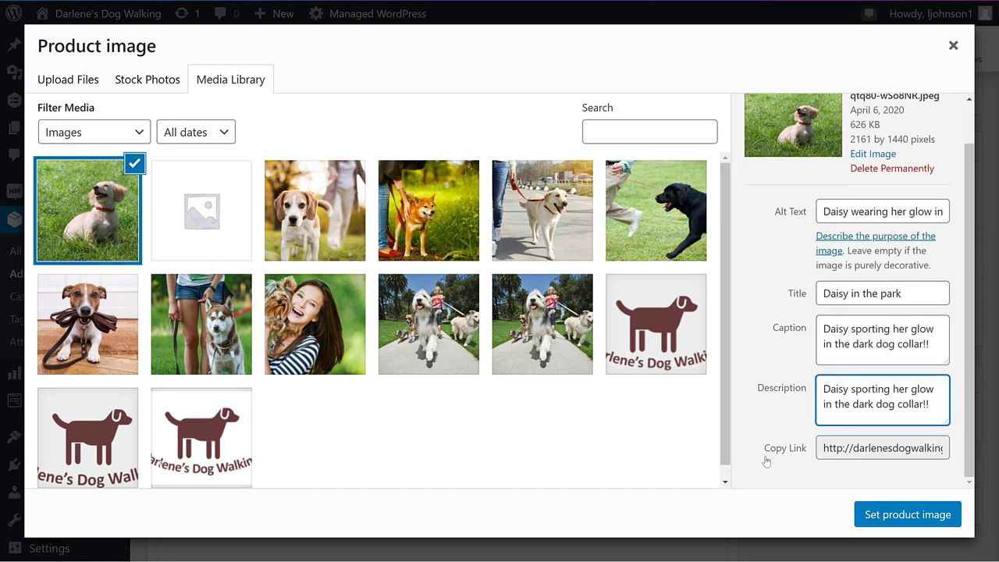
# Set the Daisy photo as the product image.
pyautogui.click(890, 513)
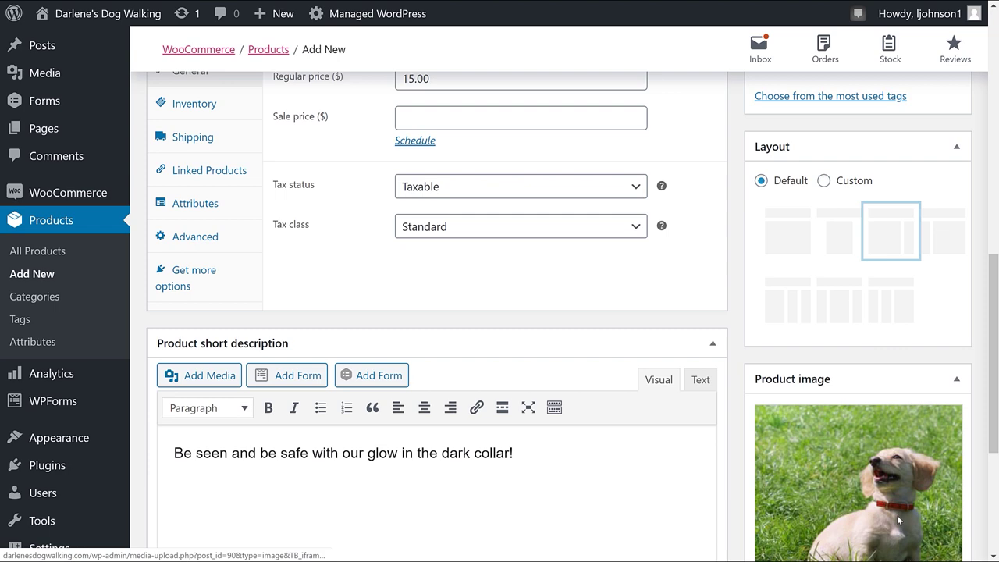
pyautogui.moveTo(993, 444); pyautogui.dragTo(993, 483)
pyautogui.scroll(5, 819, 371)
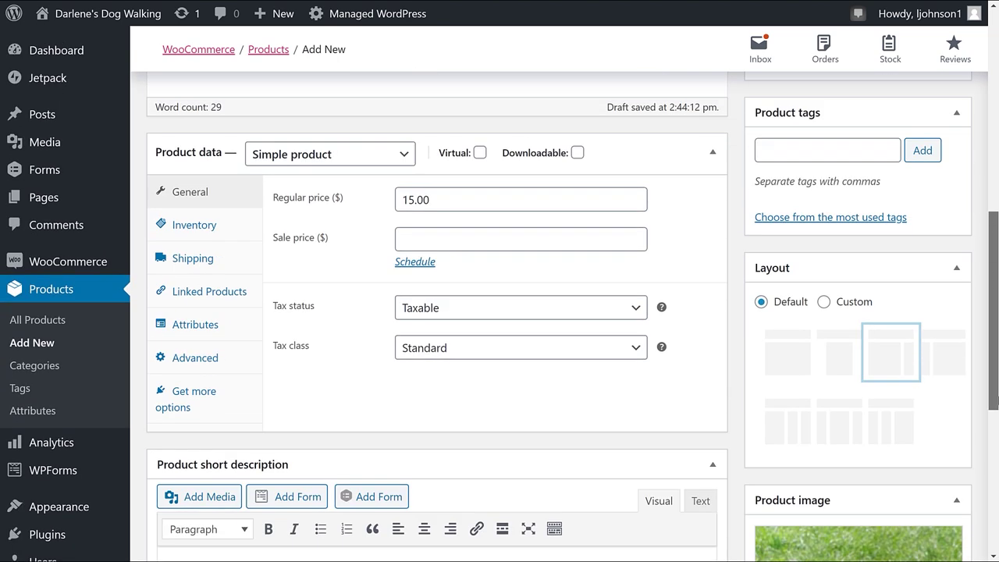
# Add the tags dog collar, dog accessories, dog and glow in the dark.
pyautogui.click(818, 372)
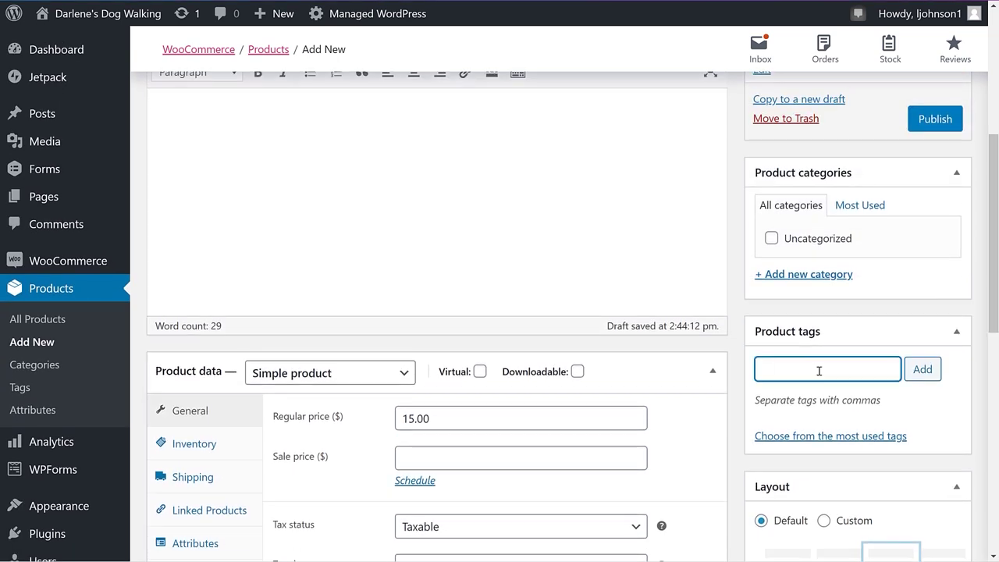
pyautogui.write('dog collar, dog accessories,')
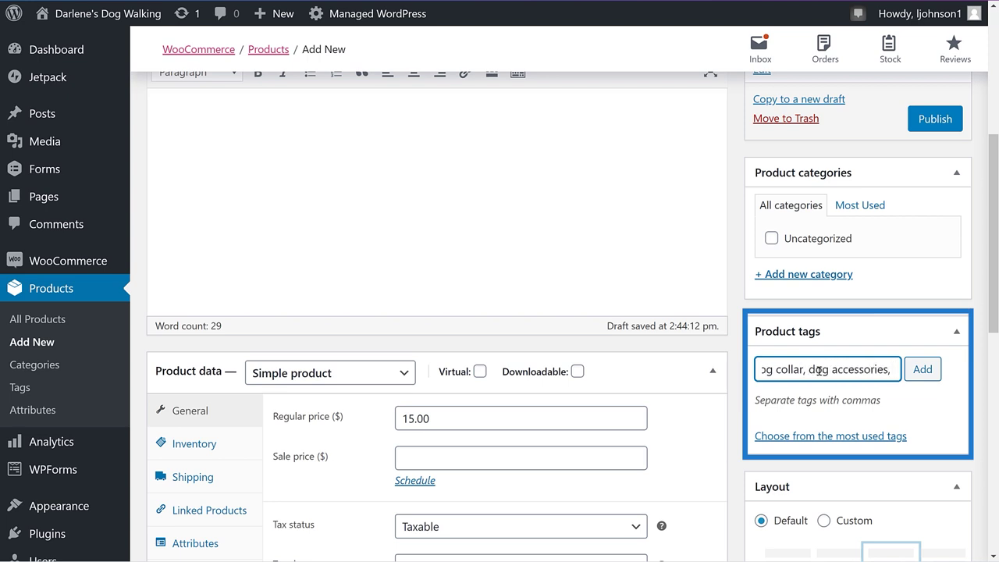
pyautogui.write(' dog')
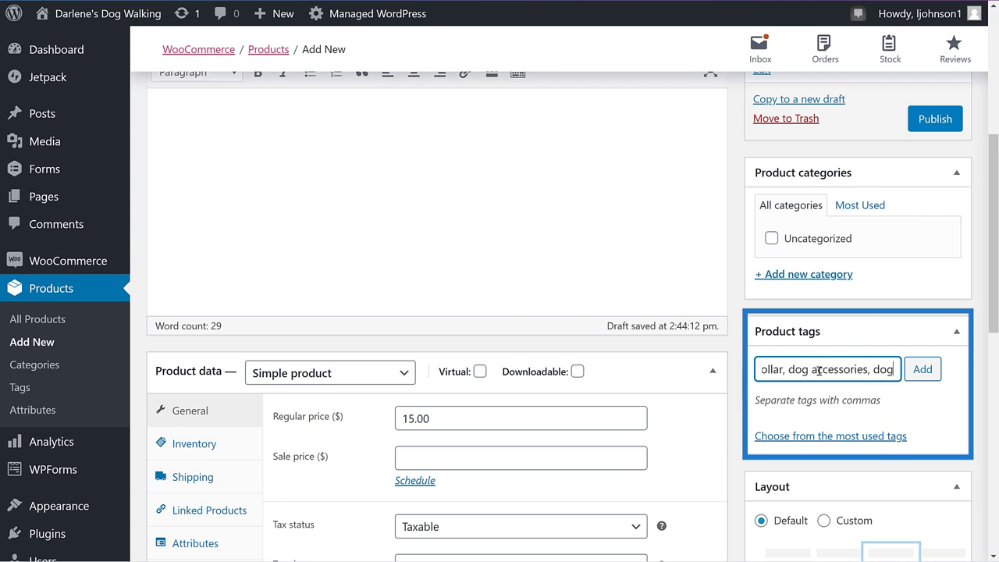
pyautogui.write(', glow in the dark')
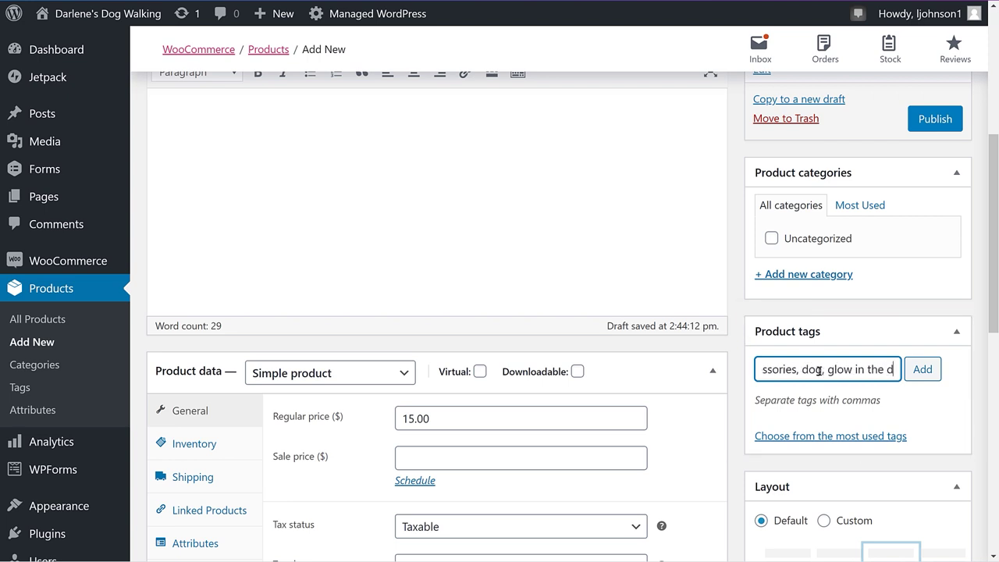
pyautogui.click(938, 370)
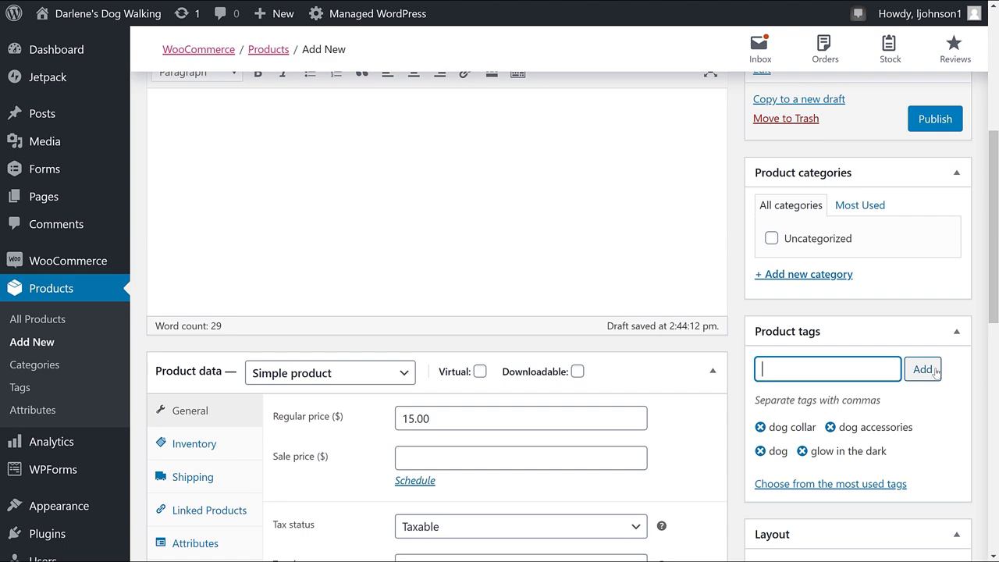
# Preview the collar's product page with photo, $15.00 price and tags, then return to editing.
pyautogui.scroll(4, 796, 332)
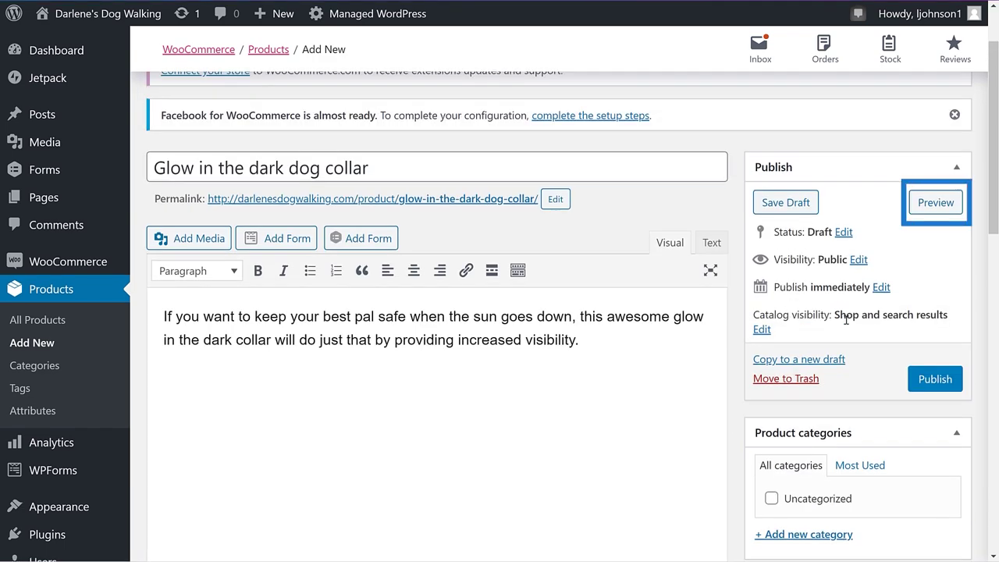
pyautogui.click(935, 202)
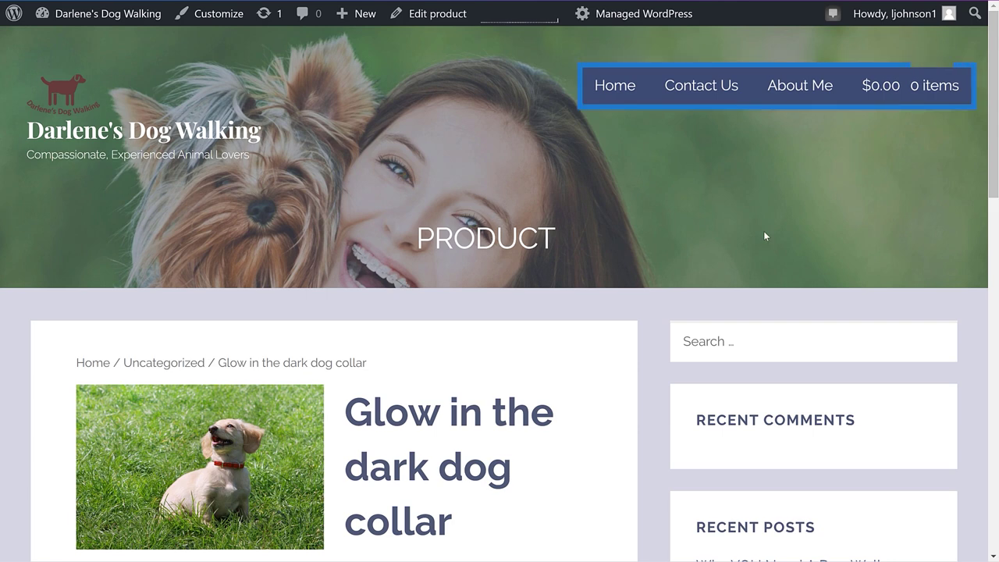
pyautogui.scroll(-3, 647, 233)
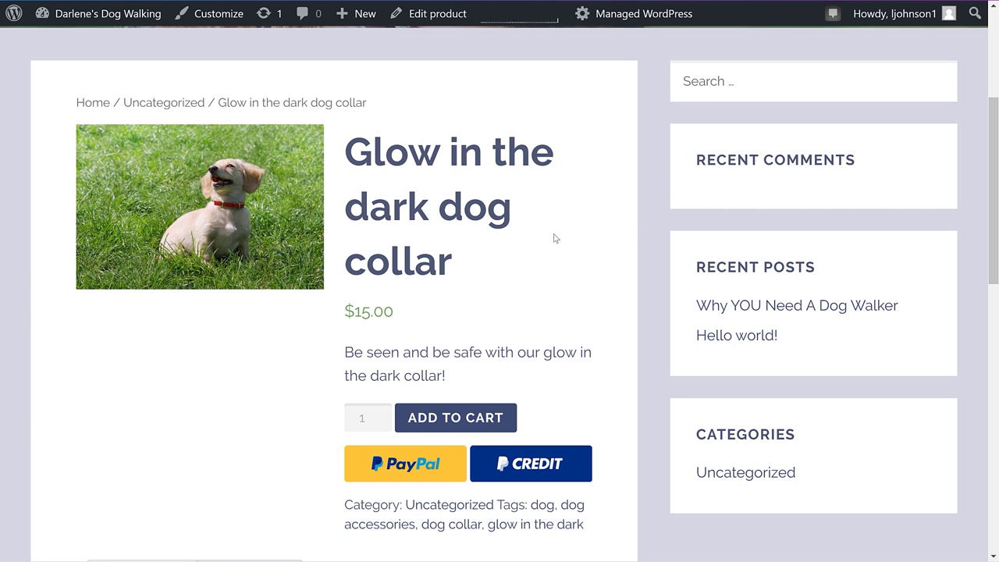
pyautogui.click(411, 14)
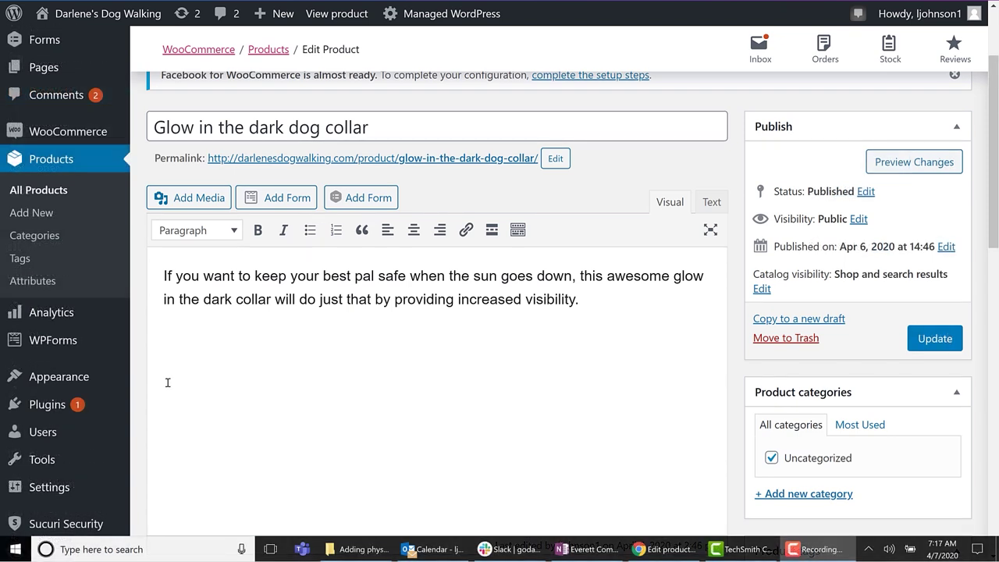
# Go to Appearance > Menus to edit the Primary Menu.
pyautogui.moveTo(83, 384)
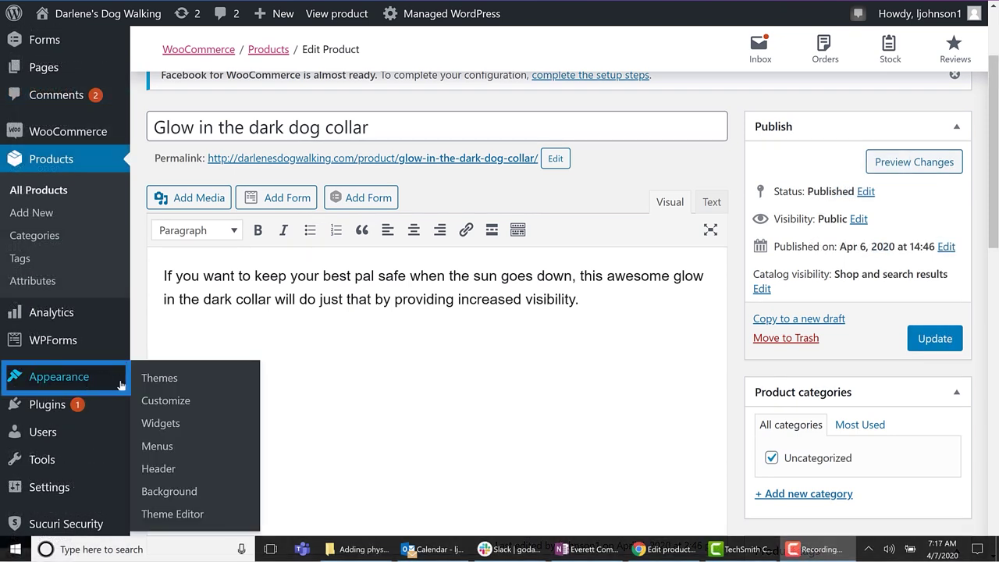
pyautogui.click(161, 447)
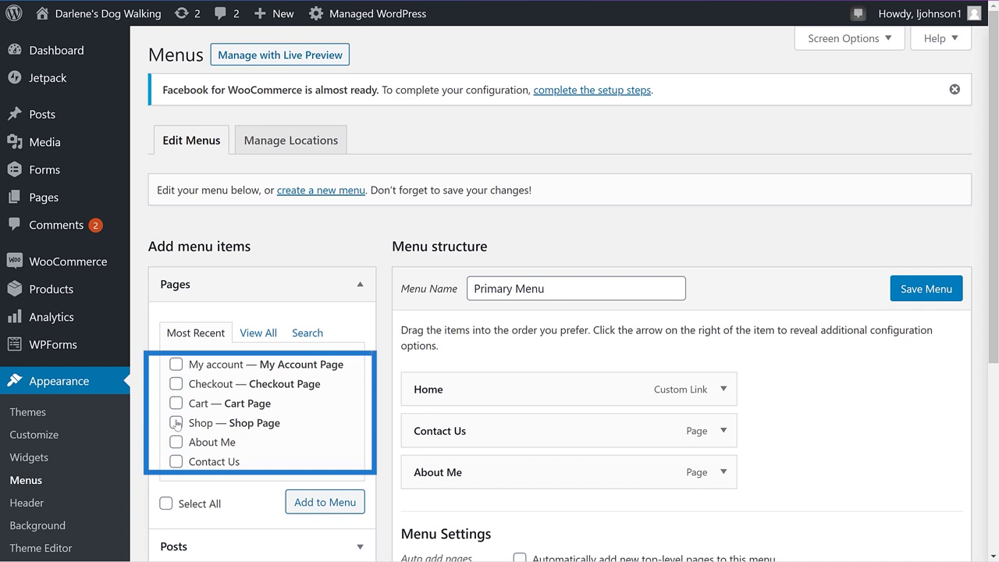
# Add the Shop page to the Primary Menu after About Me and save the menu.
pyautogui.click(176, 423)
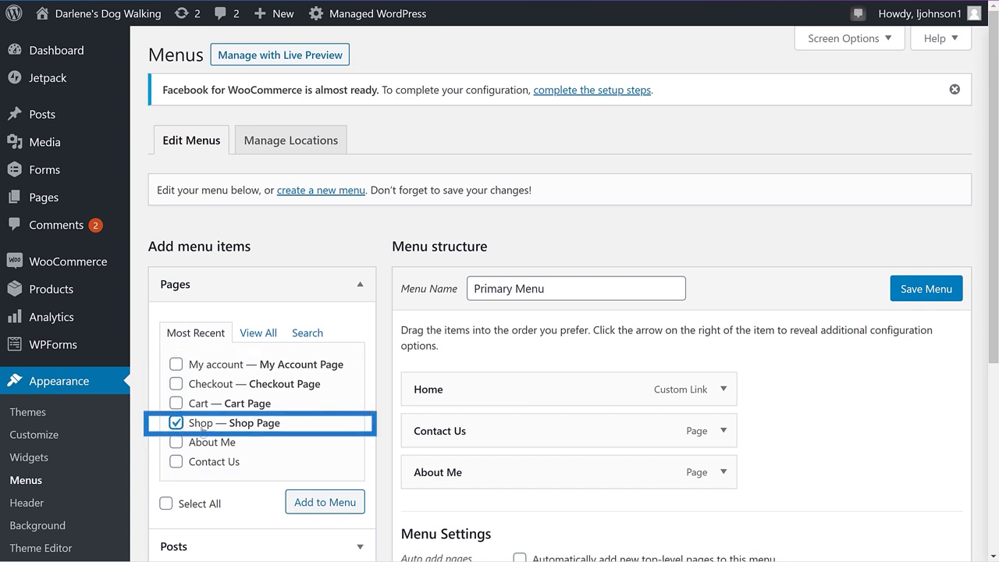
pyautogui.click(325, 506)
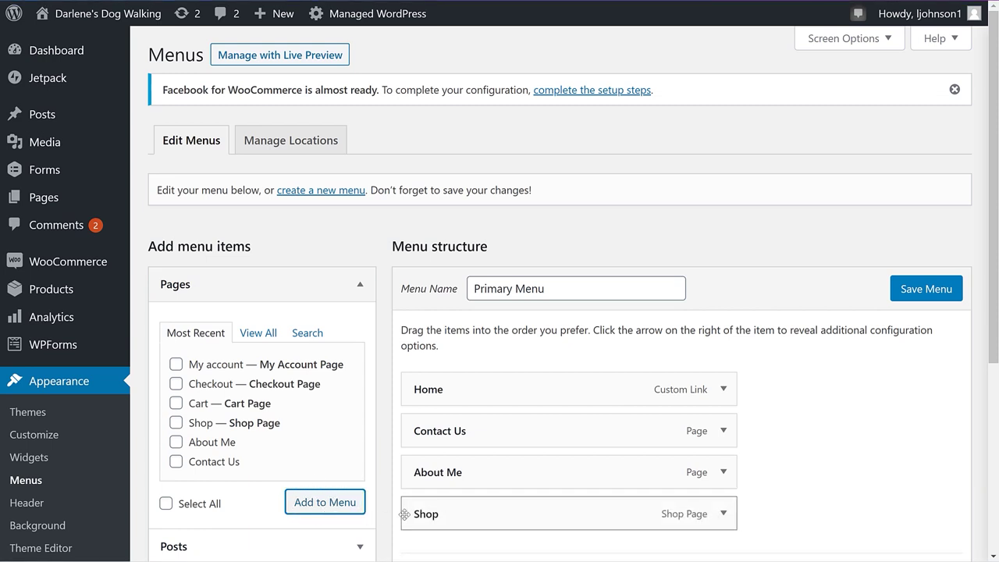
pyautogui.scroll(-1, 401, 513)
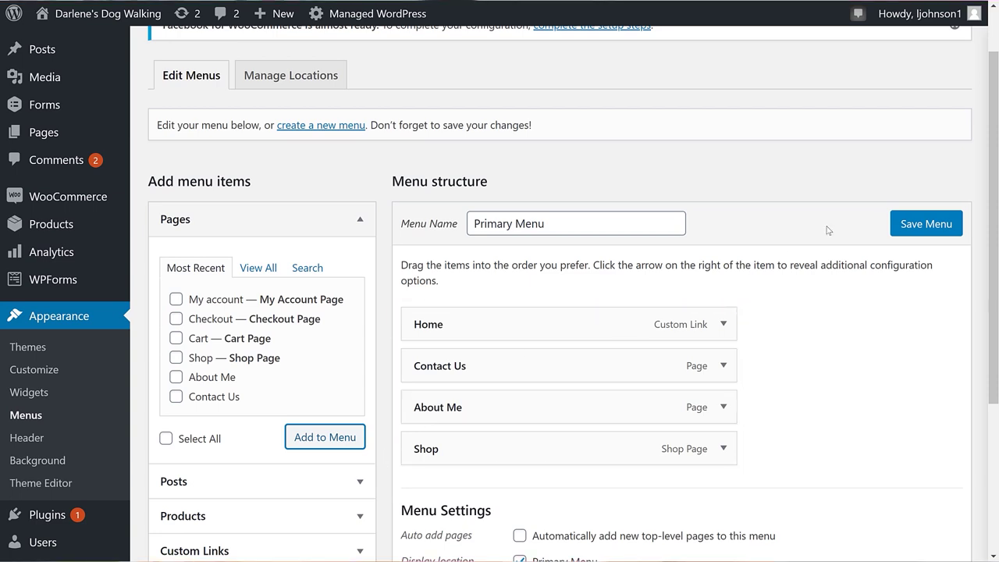
pyautogui.click(935, 224)
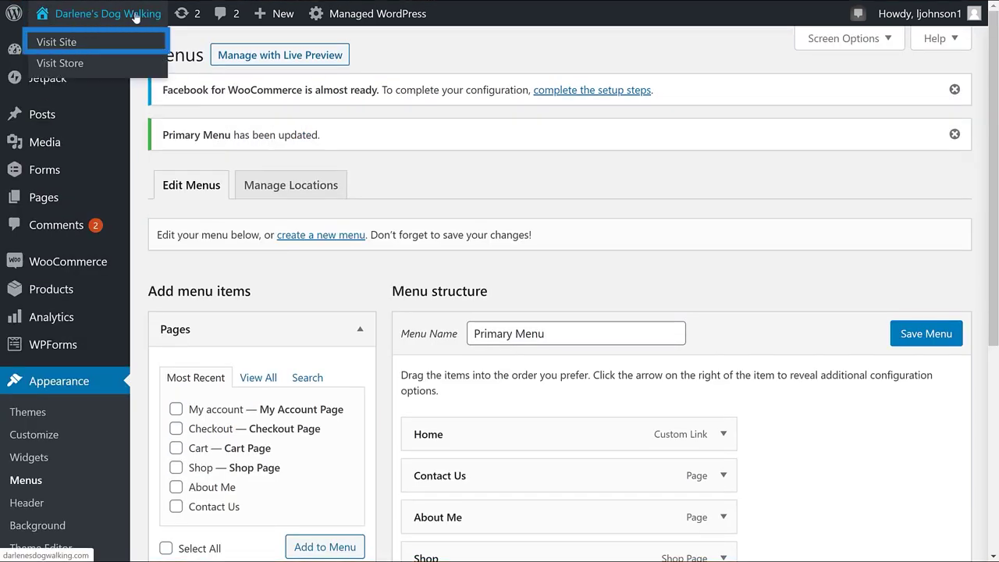
# Visit the live site and open Shop from the menu to confirm the Glow in the dark dog collar at $15.00.
pyautogui.click(134, 16)
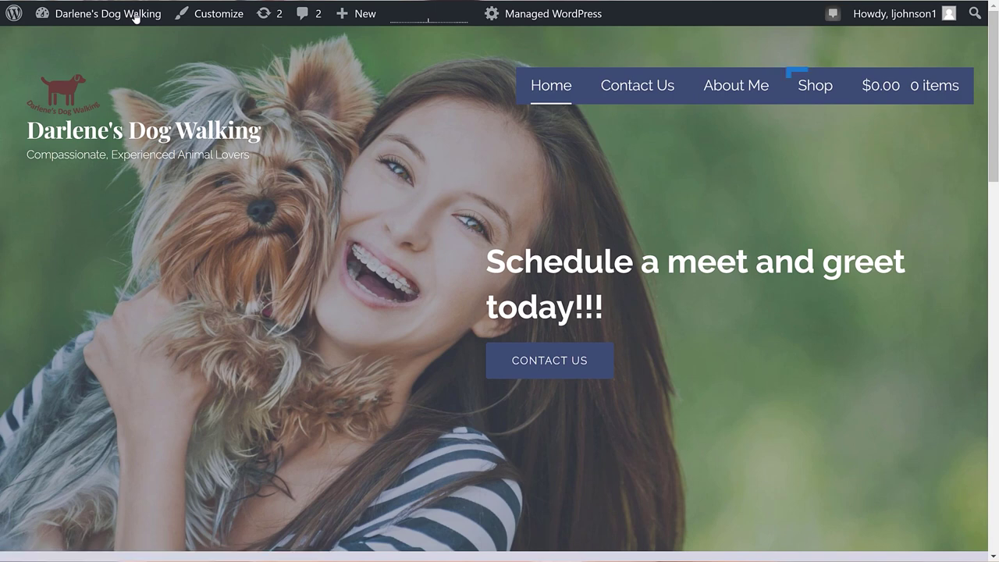
pyautogui.click(814, 88)
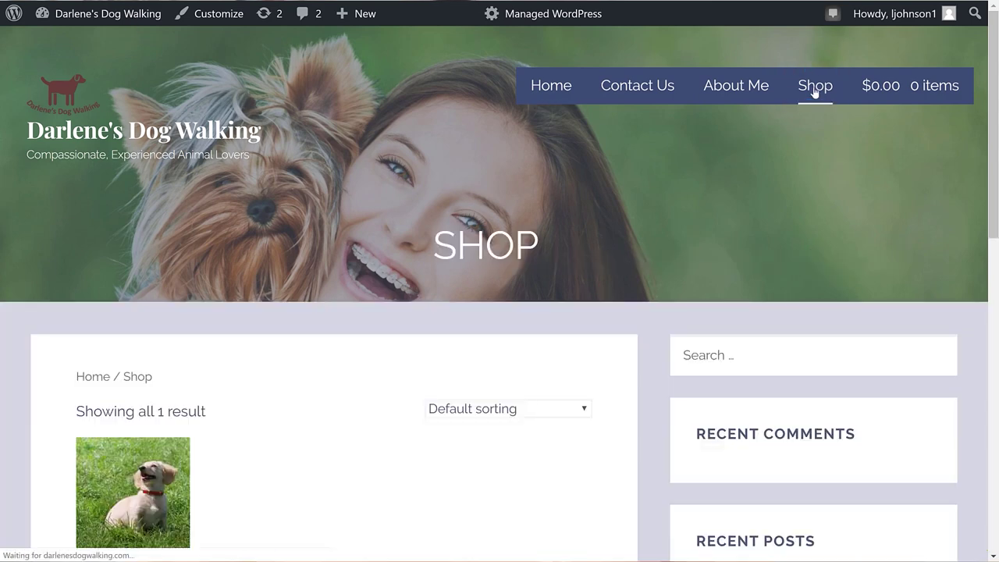
pyautogui.scroll(-2, 645, 408)
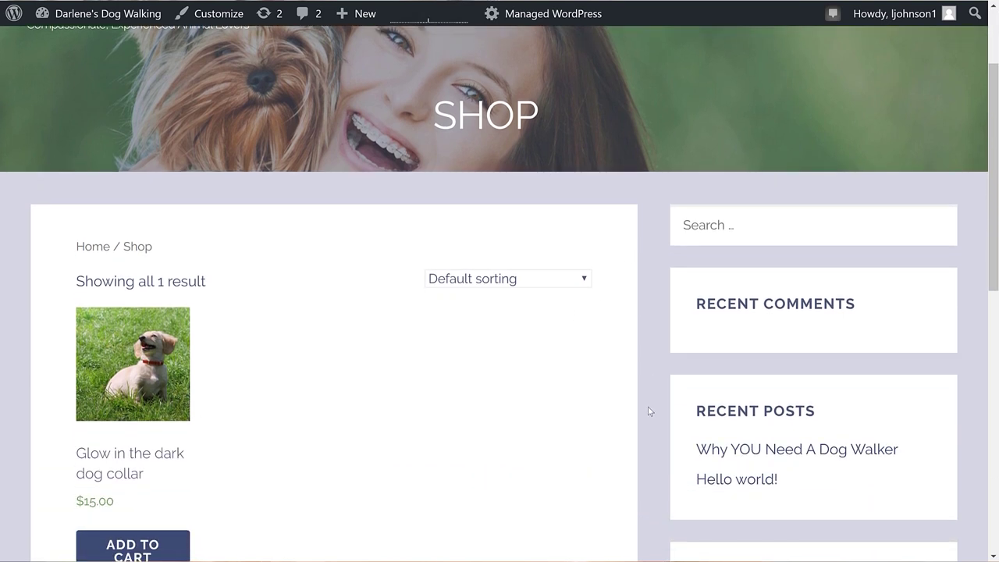
pyautogui.scroll(-1, 648, 411)
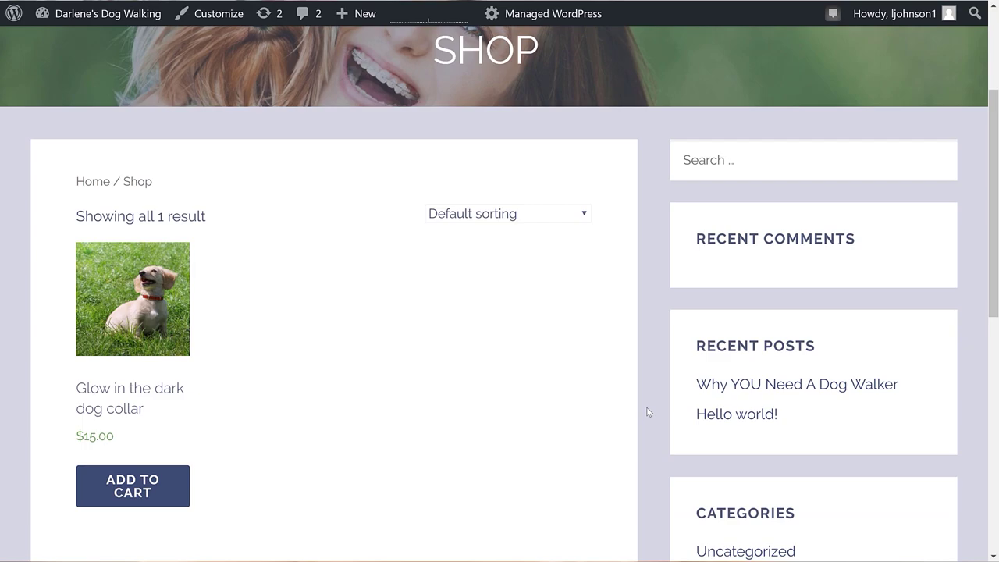